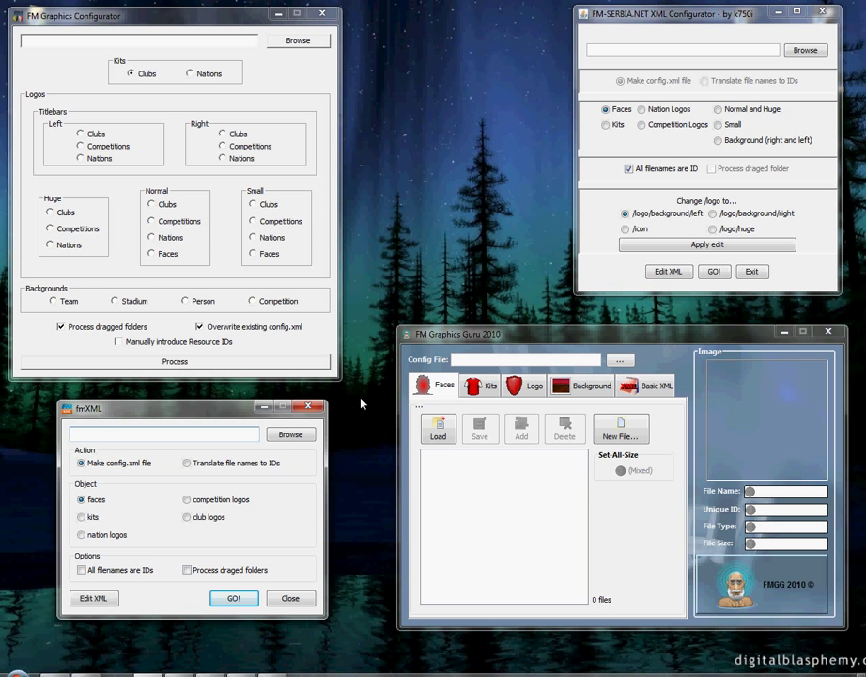
In FM Graphics Configurator, try the Team, Stadium and Competition backgrounds and both Clubs titlebars, and settle on Faces as the normal graphic type.
left_click(113, 19)
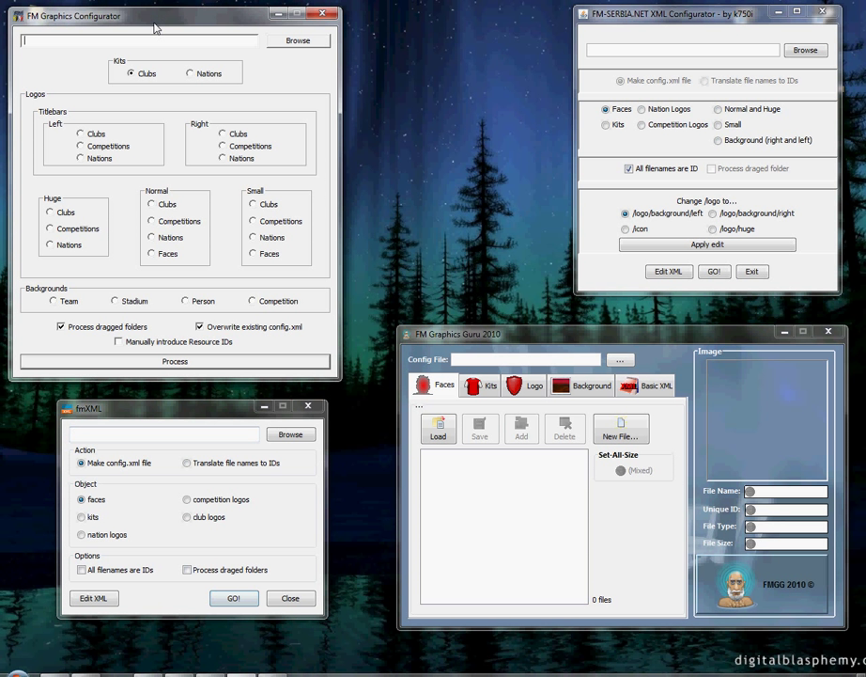
left_click_drag(132, 23, 153, 25)
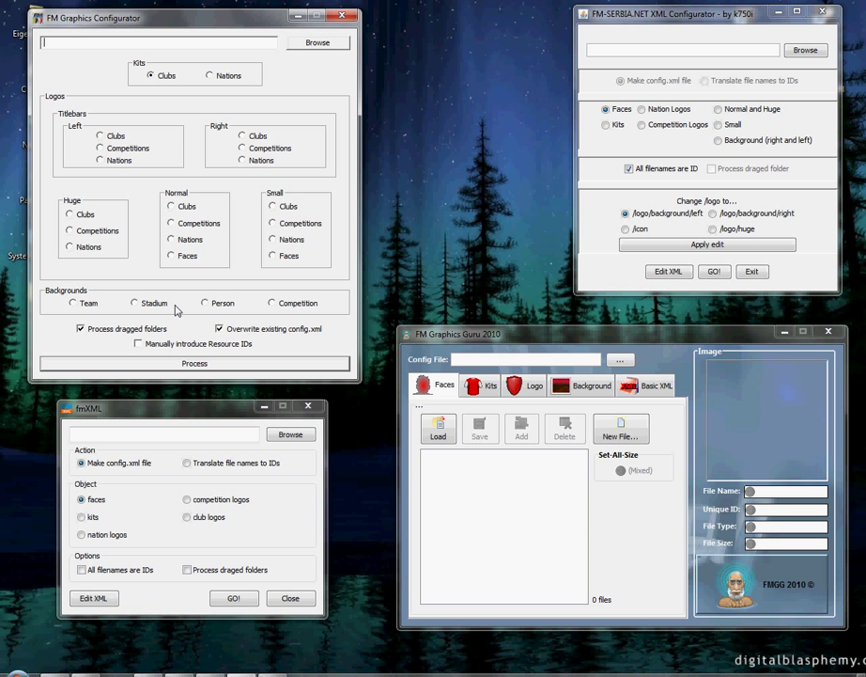
left_click(73, 302)
left_click(136, 302)
left_click(271, 303)
left_click(108, 136)
left_click(242, 136)
left_click(171, 254)
Switch to fmXML and enable the option that treats all filenames as IDs for the faces config.xml.
left_click(204, 412)
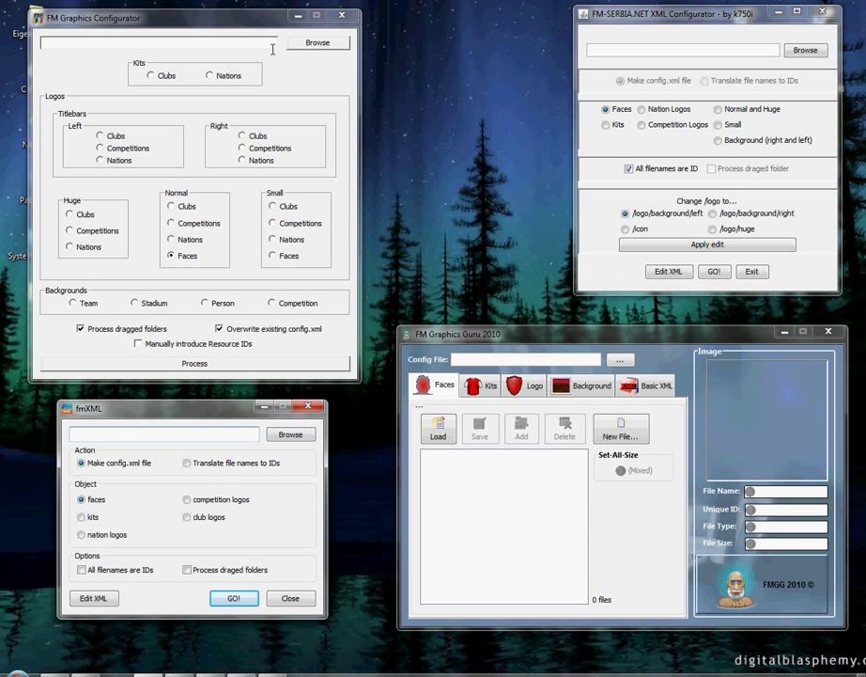
left_click(117, 575)
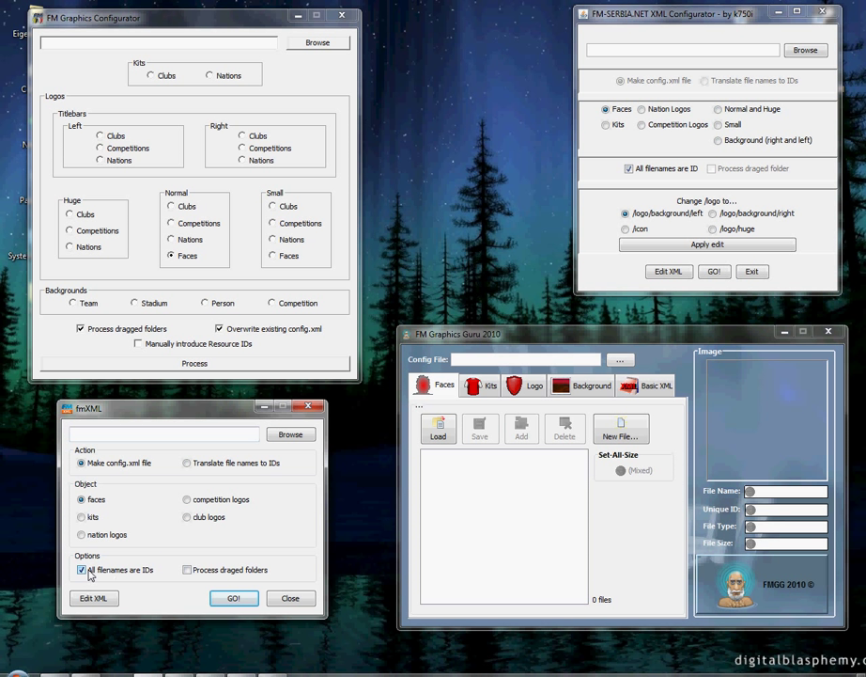
left_click(235, 599)
Switch to FM-SERBIA.NET XML Configurator and try the graphic types from Kits through Background (right and left).
left_click(632, 18)
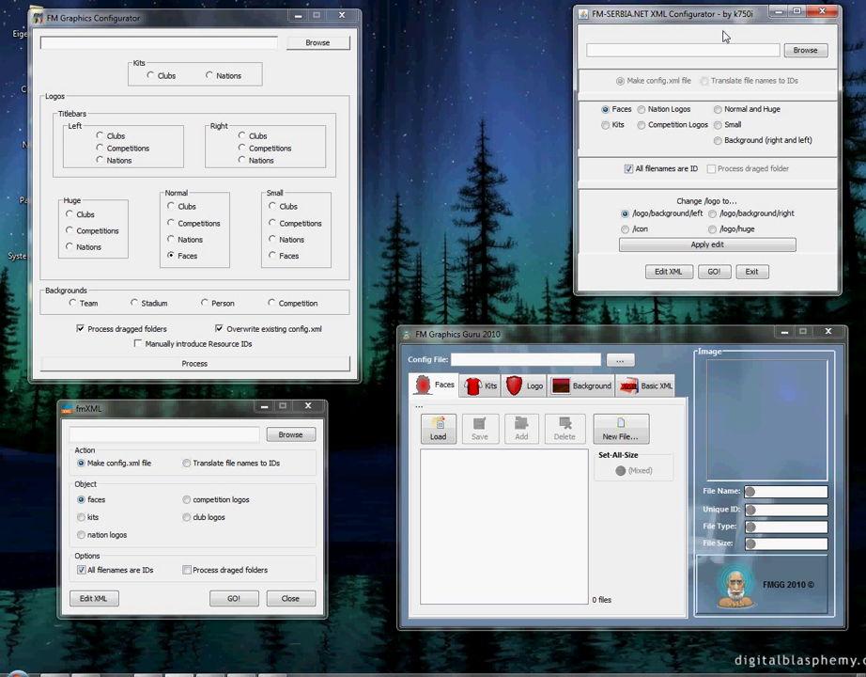
left_click(608, 124)
left_click(668, 110)
left_click(670, 125)
left_click(731, 110)
left_click(729, 125)
left_click(738, 140)
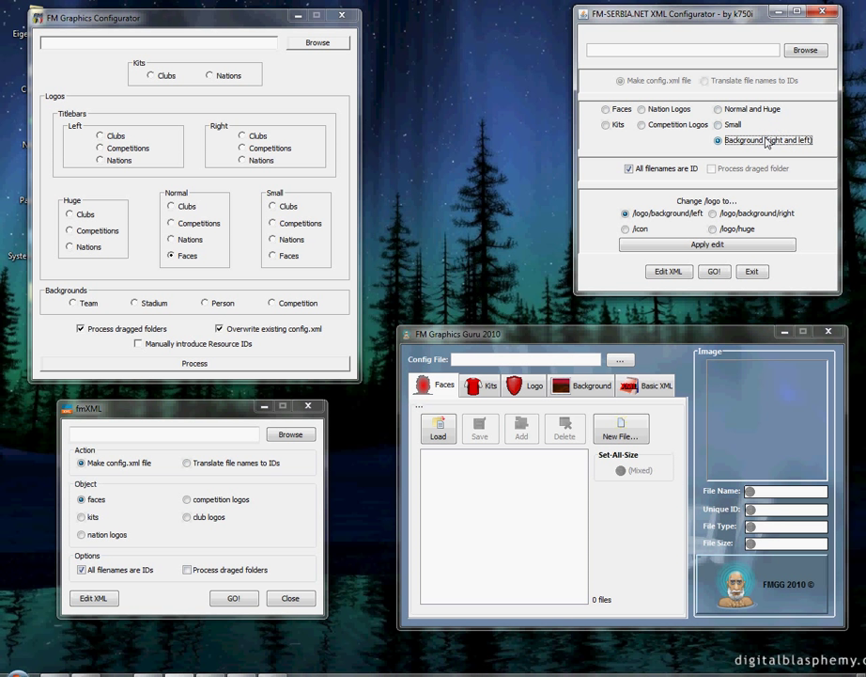
Try the other /logo change targets, and restore /logo/background/left and the Faces graphic type.
left_click(712, 214)
left_click(712, 229)
left_click(627, 229)
left_click(626, 214)
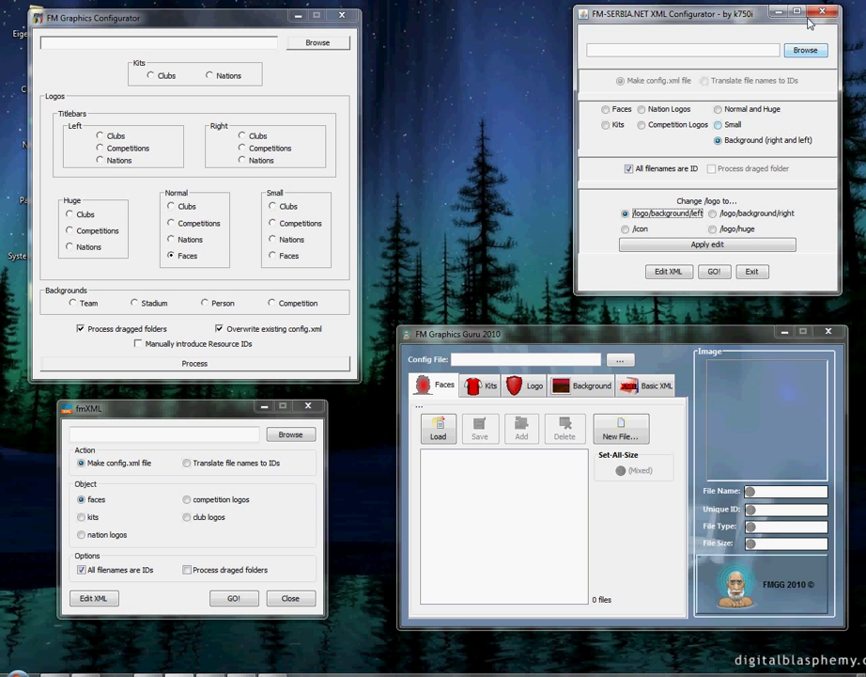
left_click(606, 109)
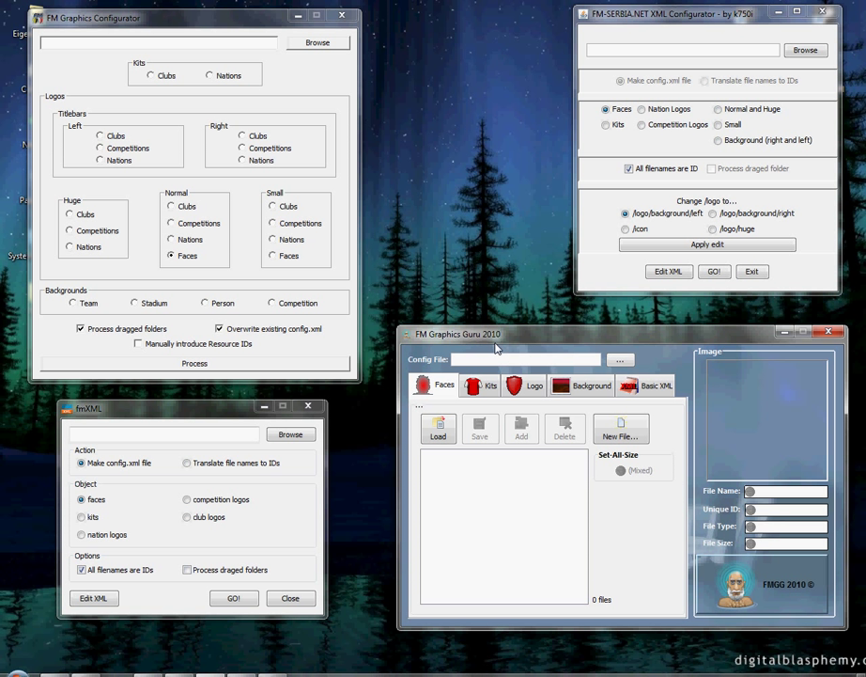
Switch to FM Graphics Guru 2010, start loading a logo config file and browse to the Football Manager 2011 folder.
left_click(529, 386)
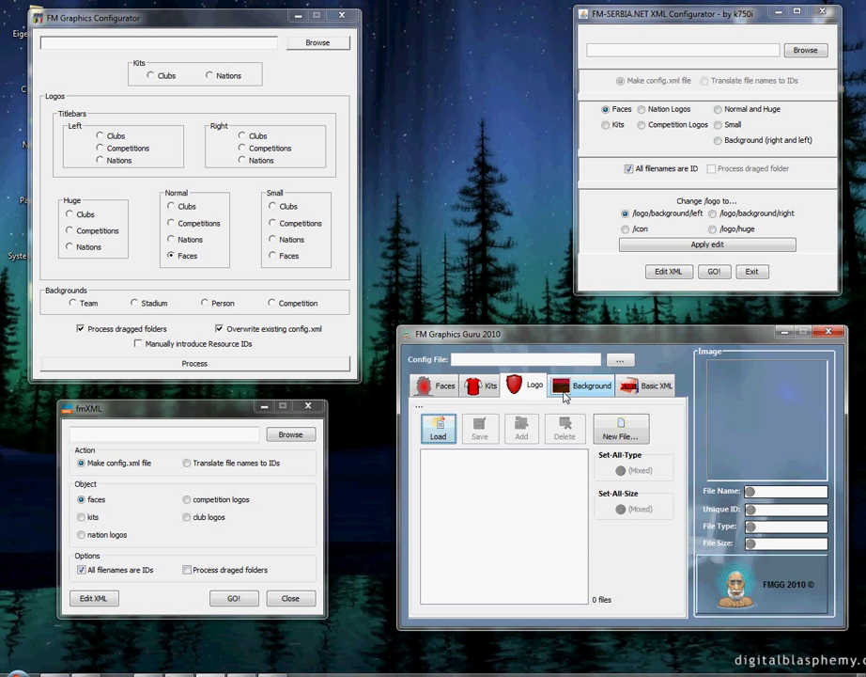
left_click(438, 429)
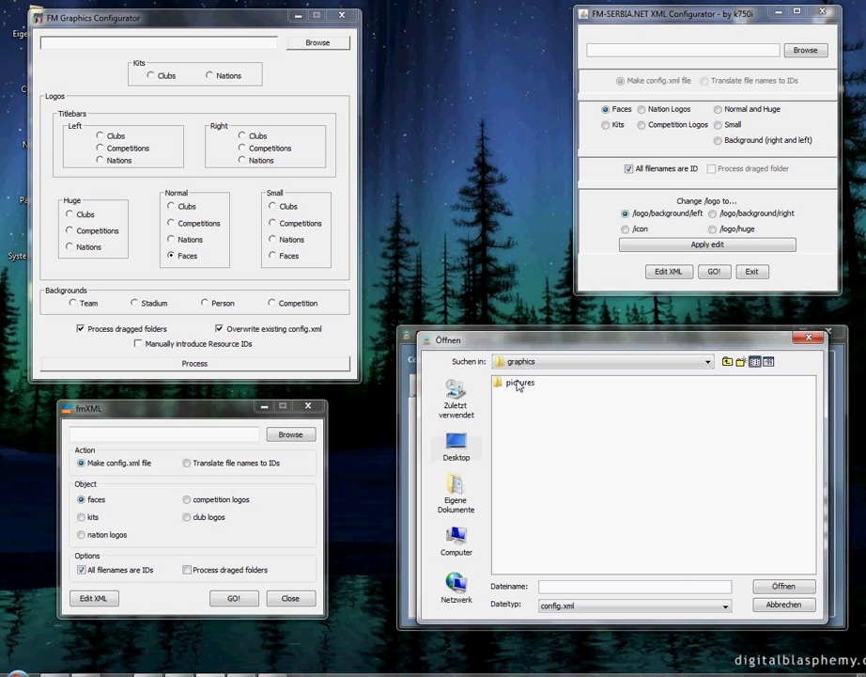
left_click(564, 361)
scroll(578, 395, "up", 1)
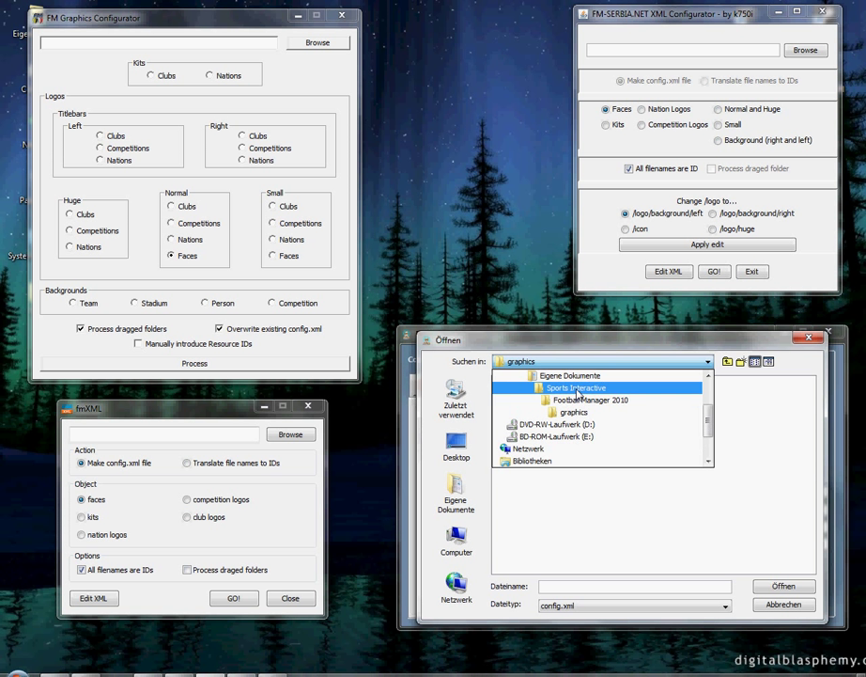
left_click(577, 393)
double_click(545, 431)
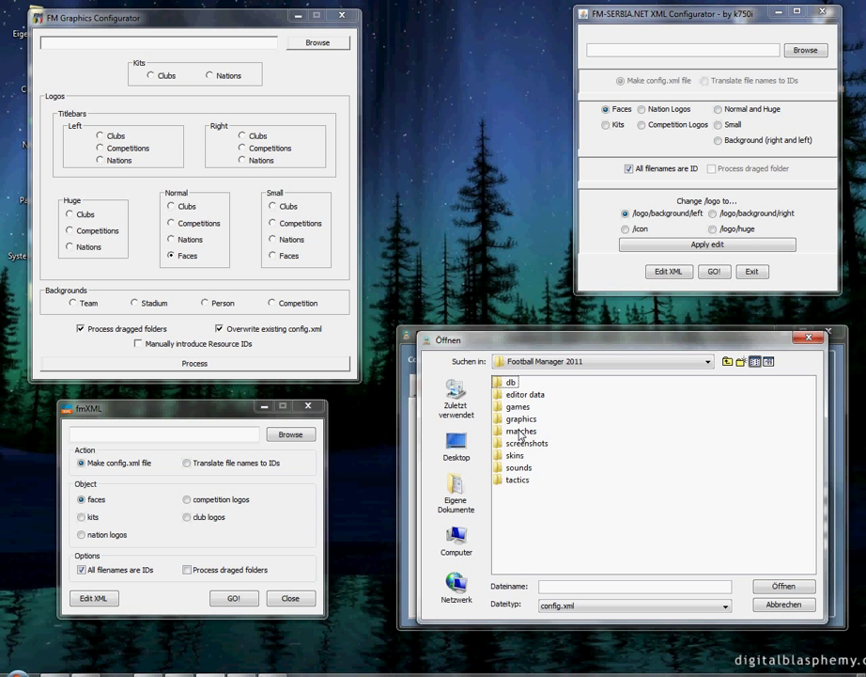
Load config.xml from the graphics\pictures\logos\Clubs\normal folder.
double_click(521, 418)
double_click(516, 382)
left_click(515, 383)
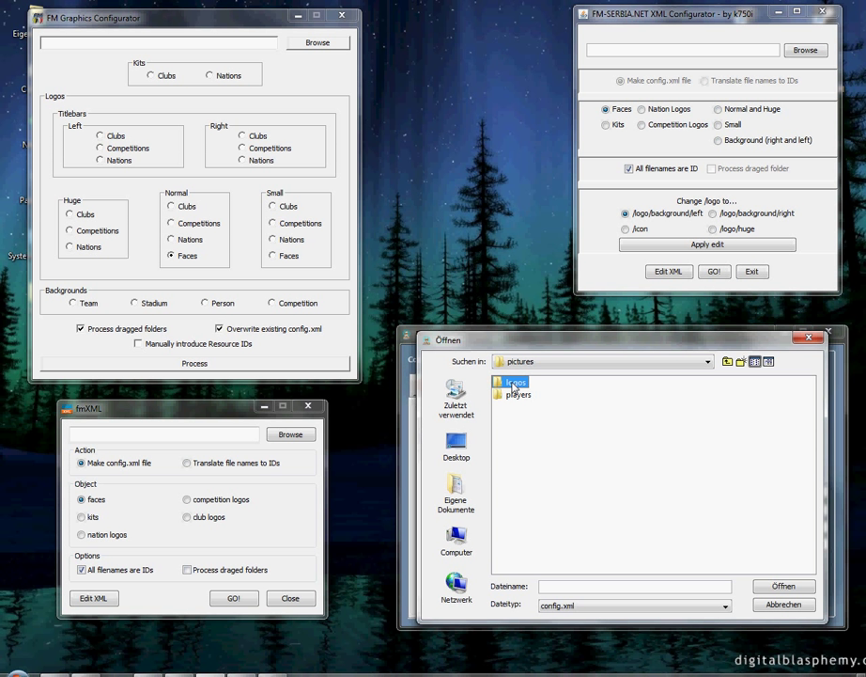
double_click(515, 383)
double_click(515, 382)
left_click(518, 395)
double_click(518, 395)
left_click(522, 383)
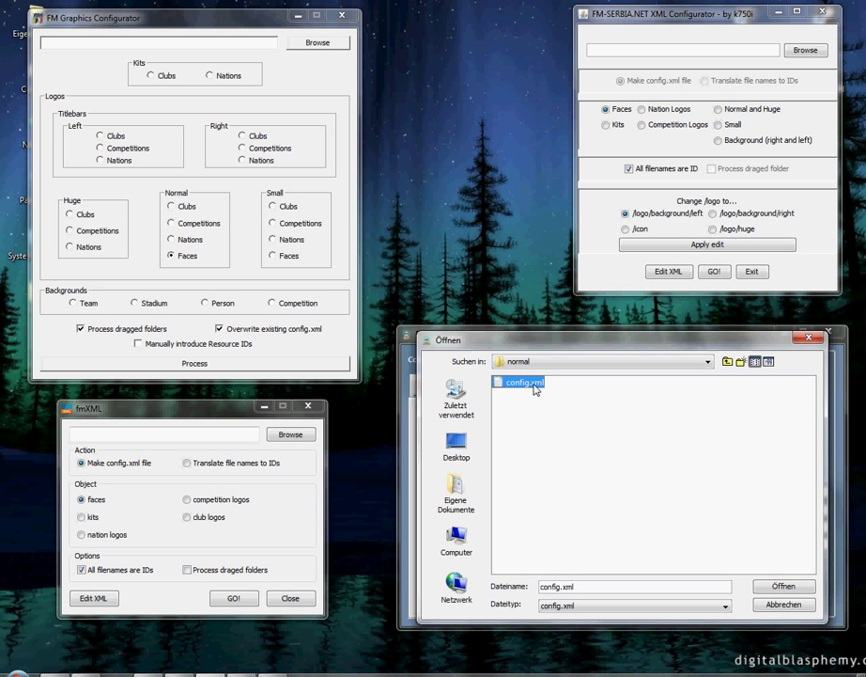
left_click(795, 606)
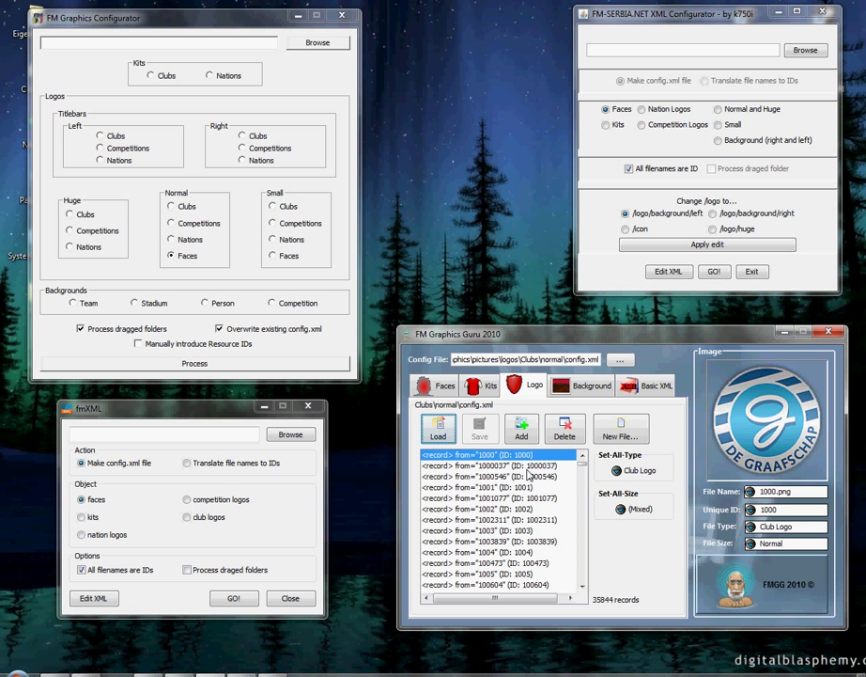
Preview the logos of the records following ID 1000 and return to the first record.
key("Down")
key("Down")
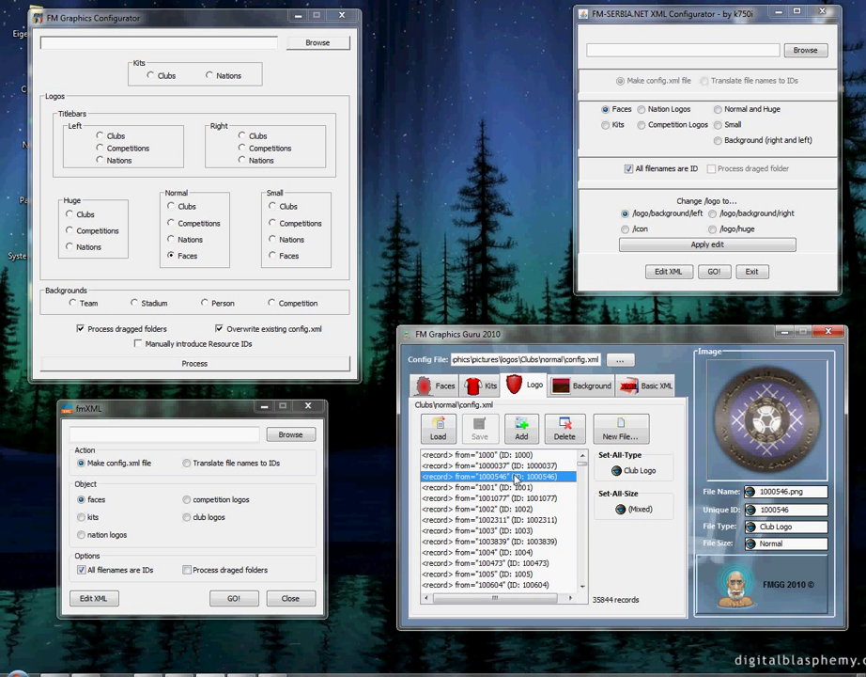
key("Up")
key("Up")
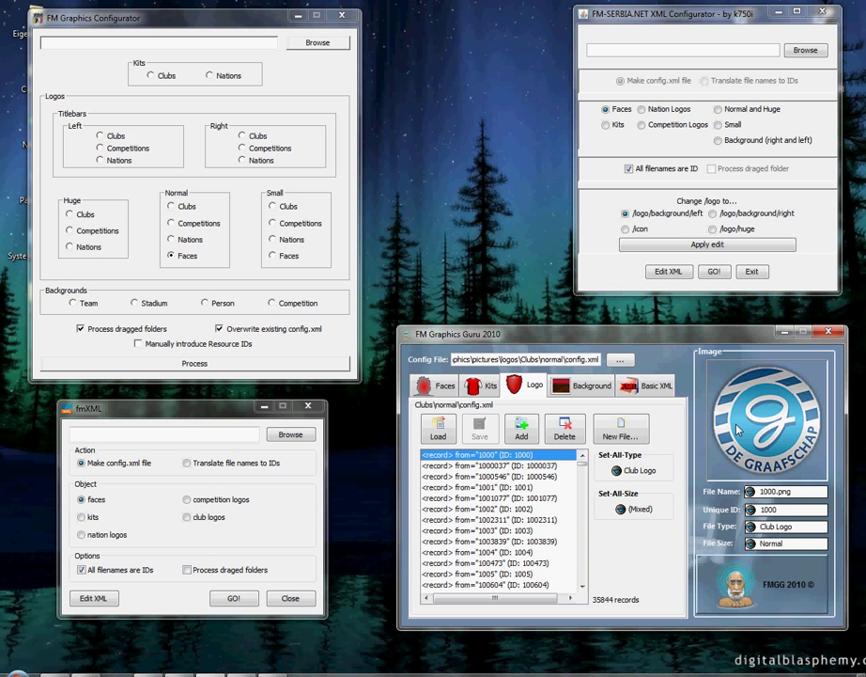
Try to set one size for all logo records, and view the available size choices without changing anything.
left_click(637, 508)
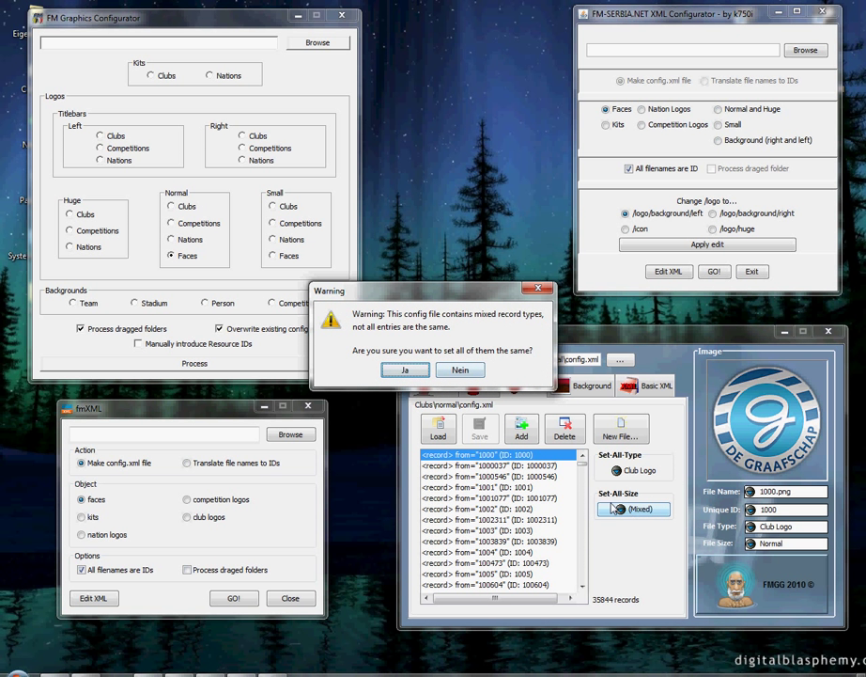
left_click(460, 369)
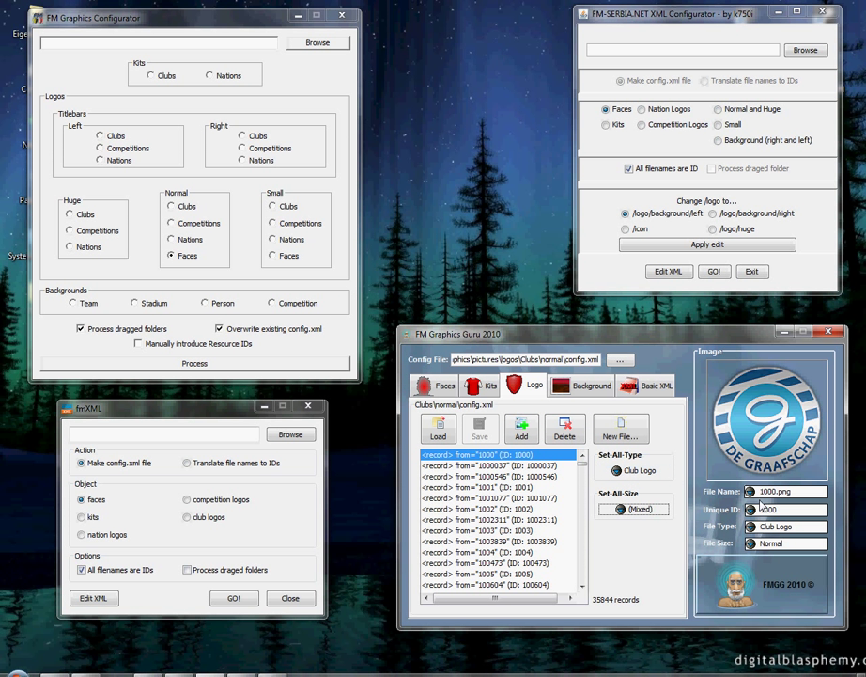
left_click(751, 552)
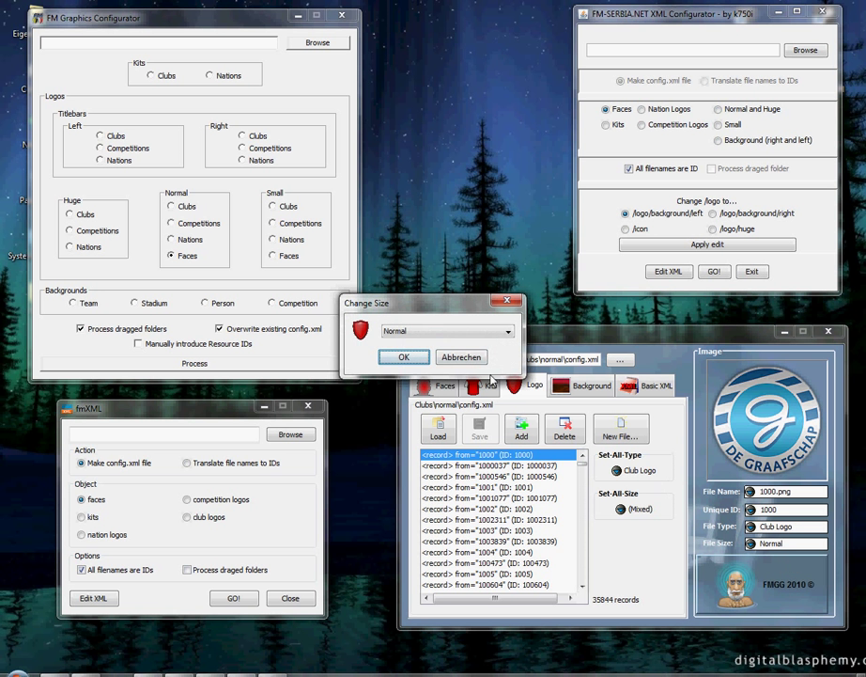
left_click(496, 335)
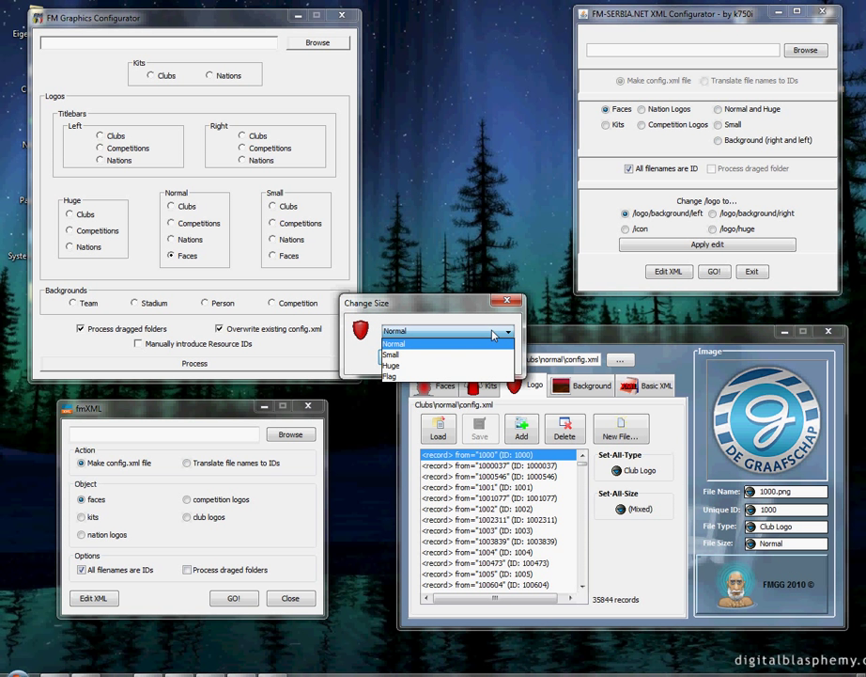
left_click(494, 335)
left_click(488, 358)
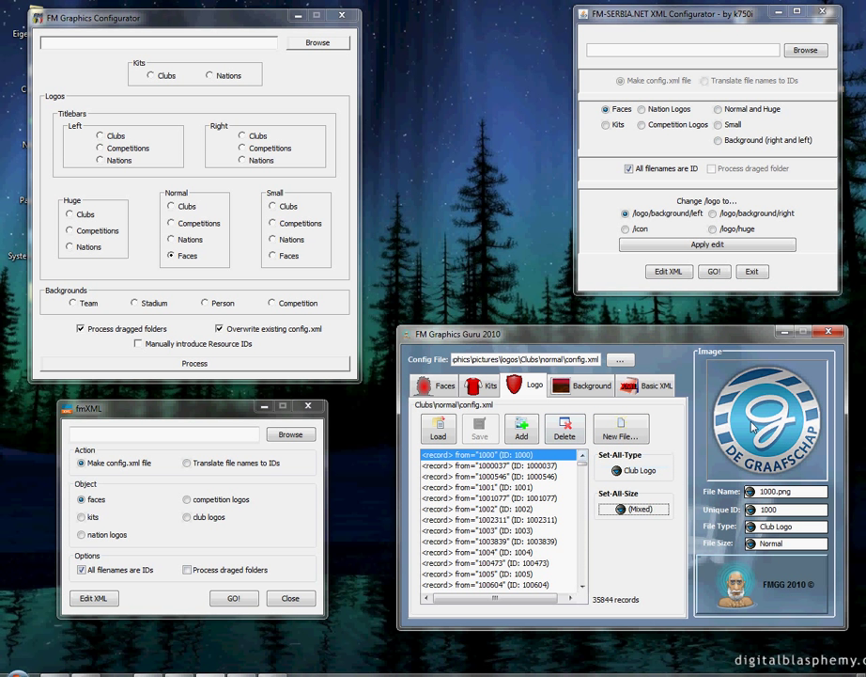
Look through the Background, Basic XML and Kits sections, ending on Faces.
left_click(577, 390)
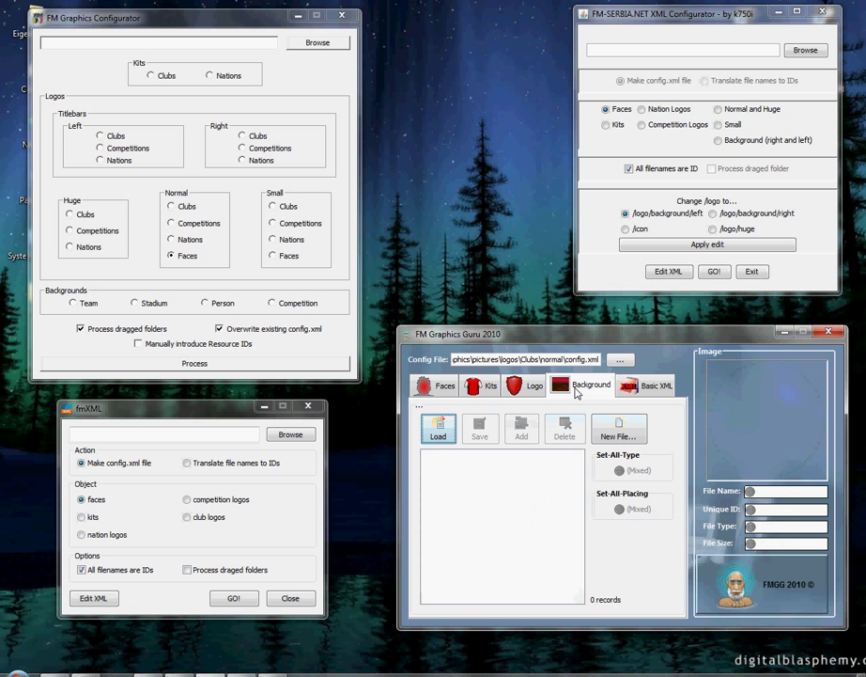
left_click(641, 391)
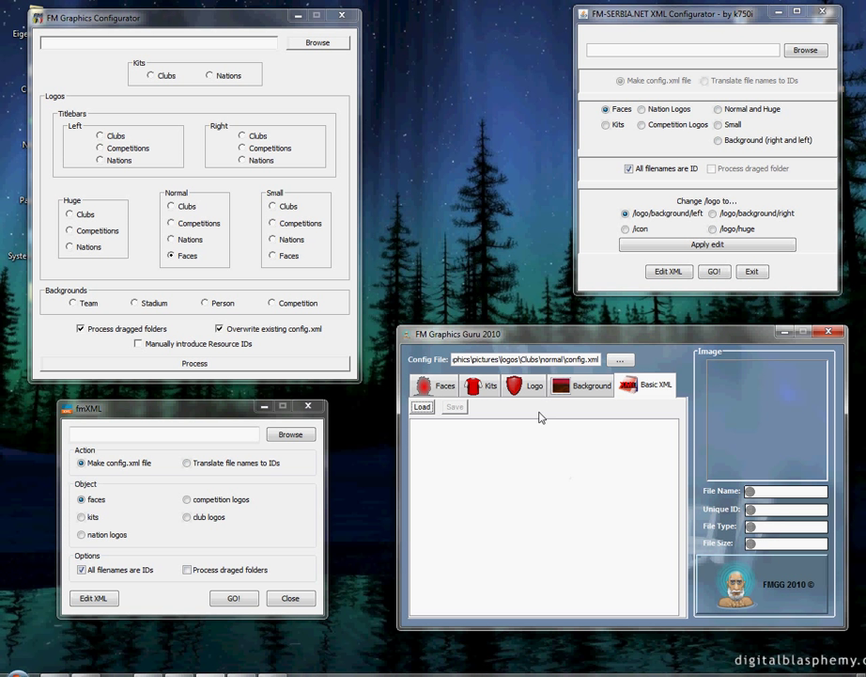
left_click(477, 388)
left_click(434, 389)
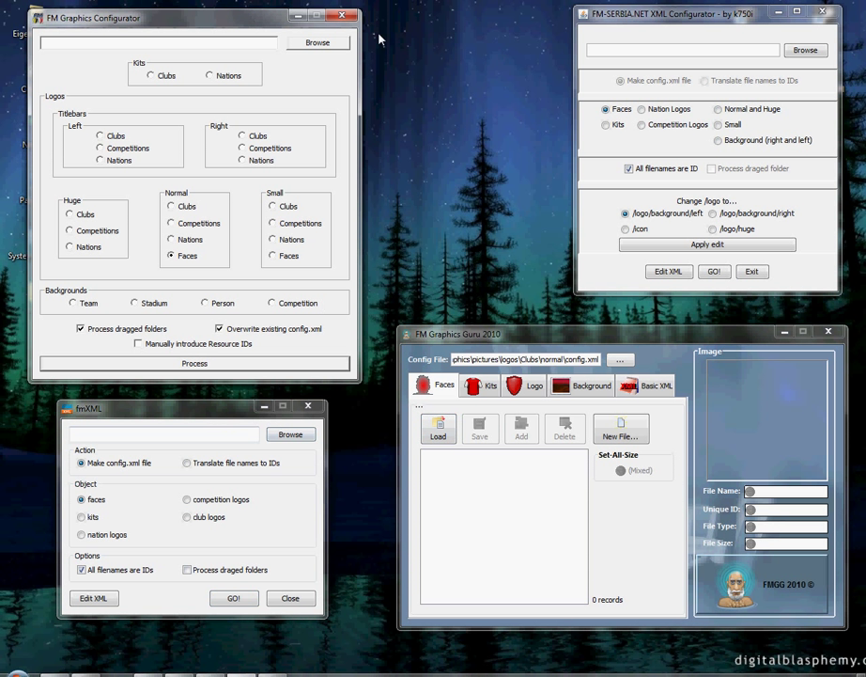
left_click(622, 49)
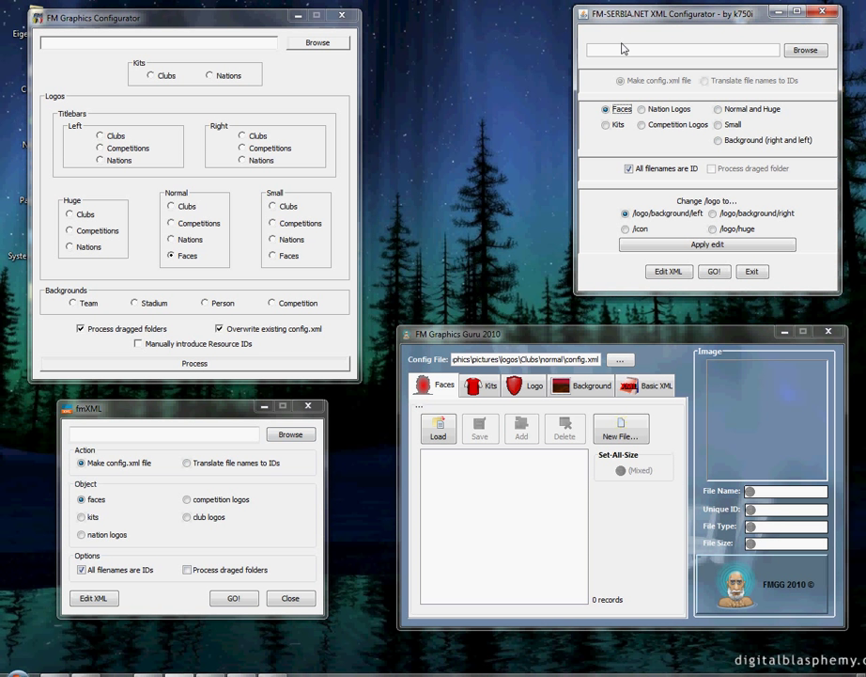
left_click(411, 278)
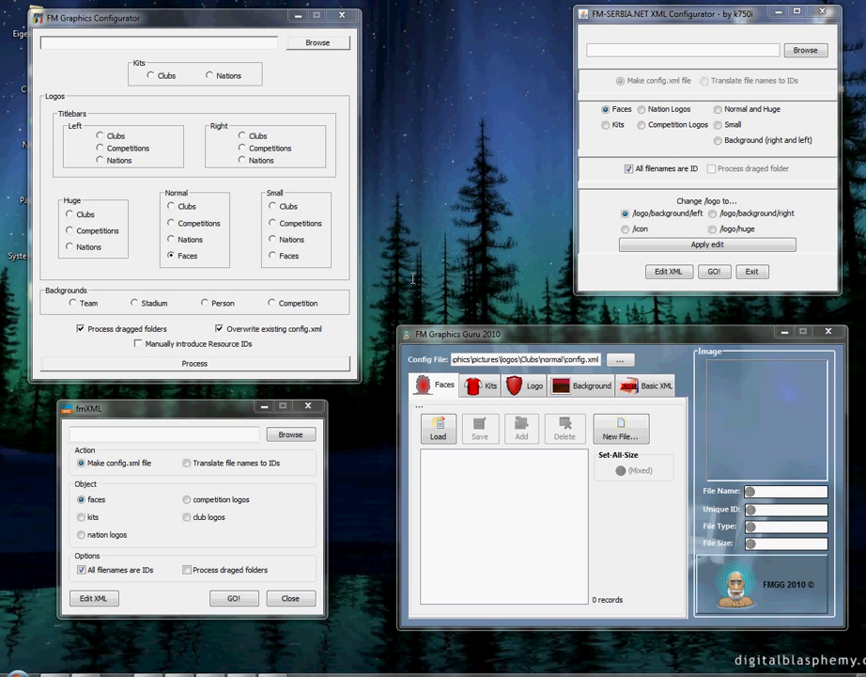
left_click(138, 412)
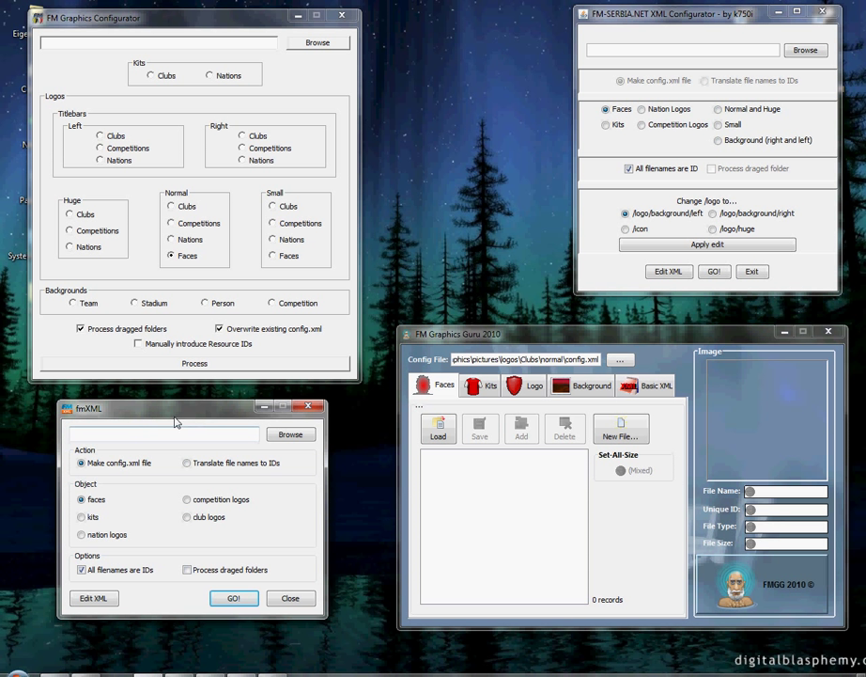
left_click(179, 45)
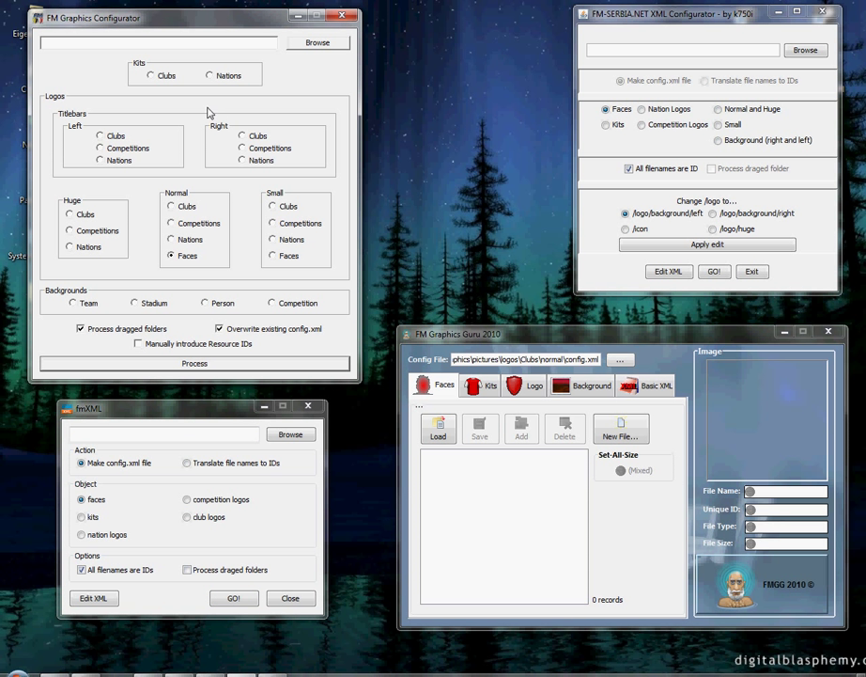